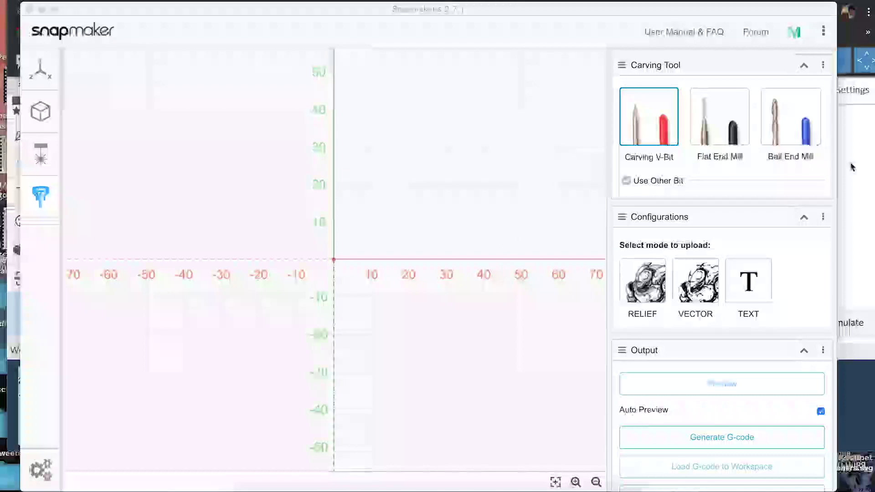
Switch to the TestFile project in Easel and inspect the darkest circle's cut settings in inches and millimetres
click(866, 187)
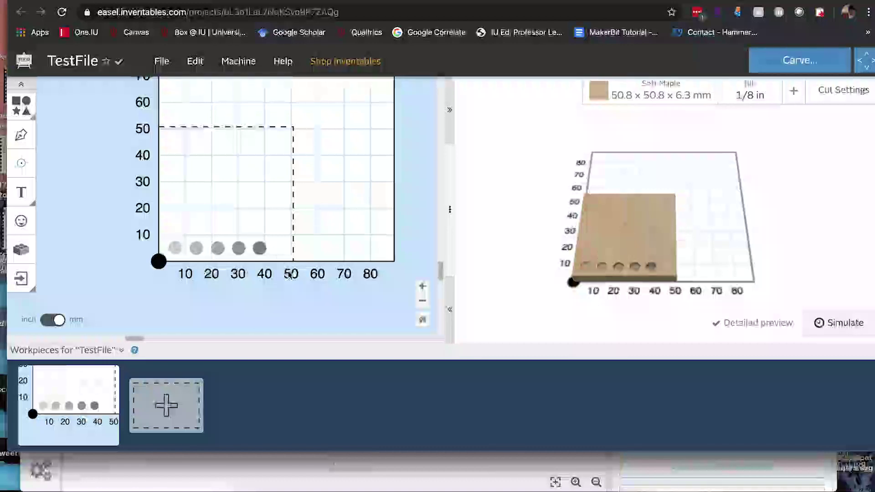
click(262, 251)
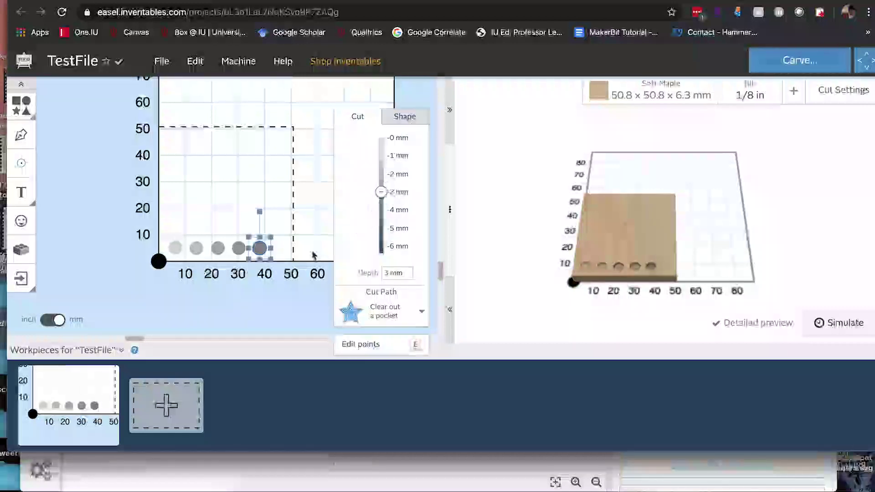
click(47, 321)
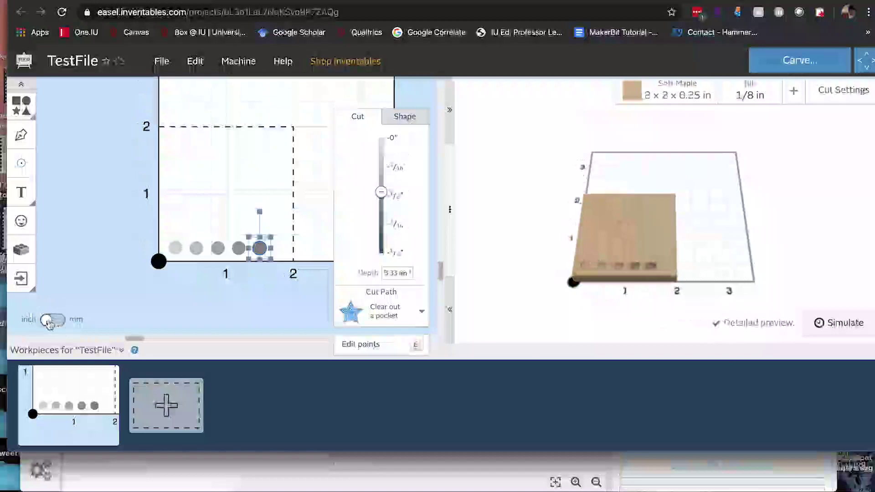
click(53, 321)
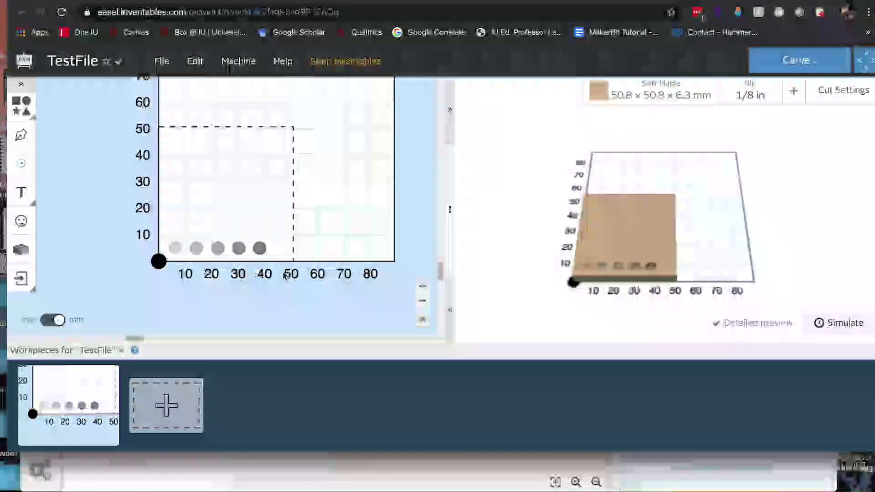
Add a triangle, shrink it to about 16 mm wide, and place it above the first two circles
click(21, 105)
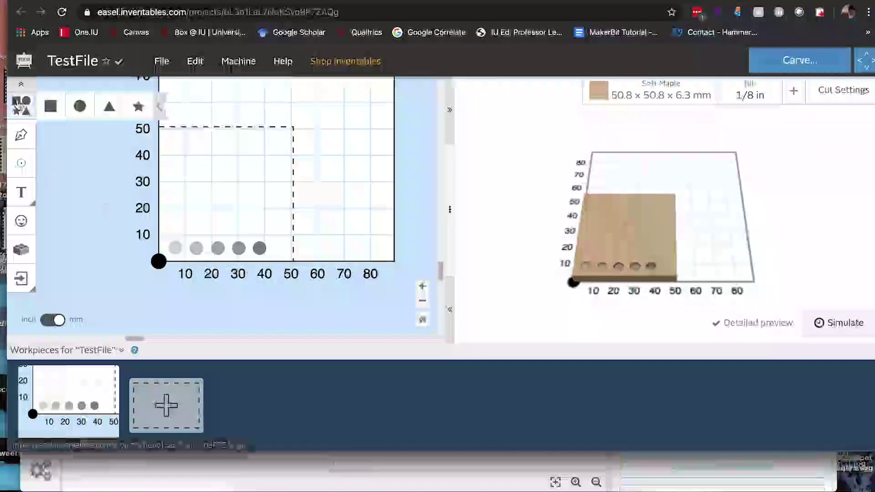
click(108, 108)
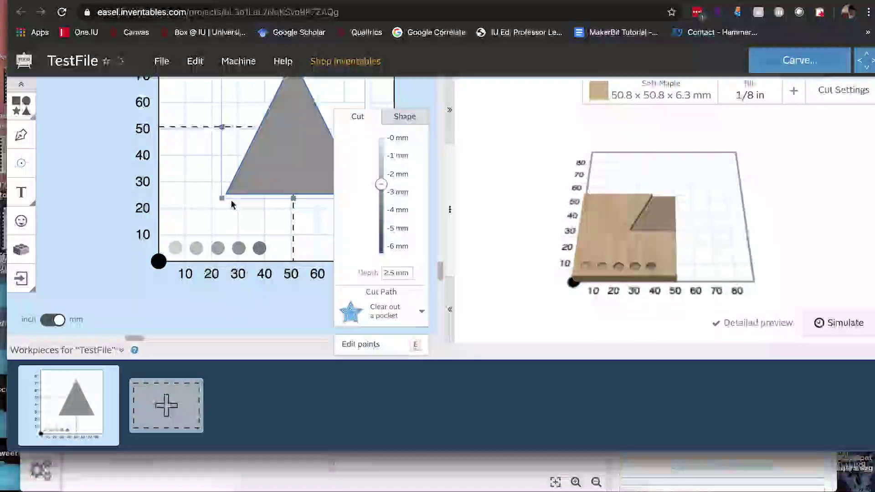
drag(222, 197, 289, 131)
drag(313, 102, 210, 196)
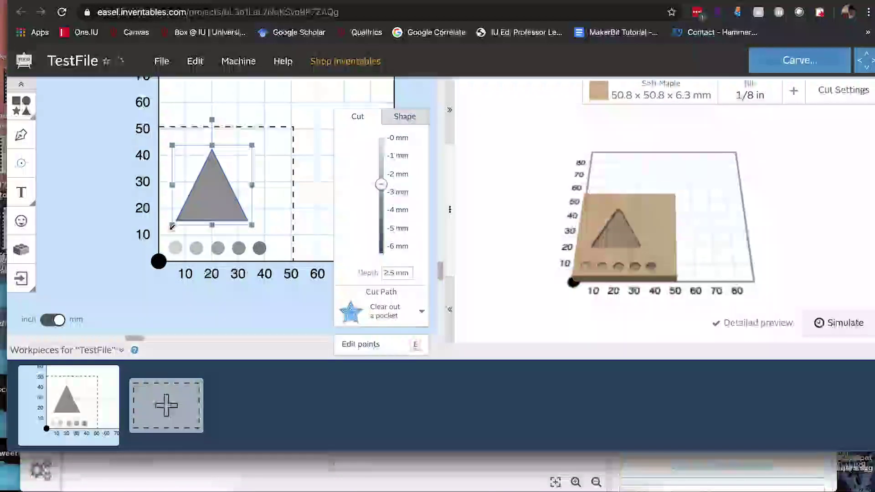
mouse_move(172, 224)
mouse_down()
mouse_move(217, 177)
mouse_move(185, 218)
mouse_up()
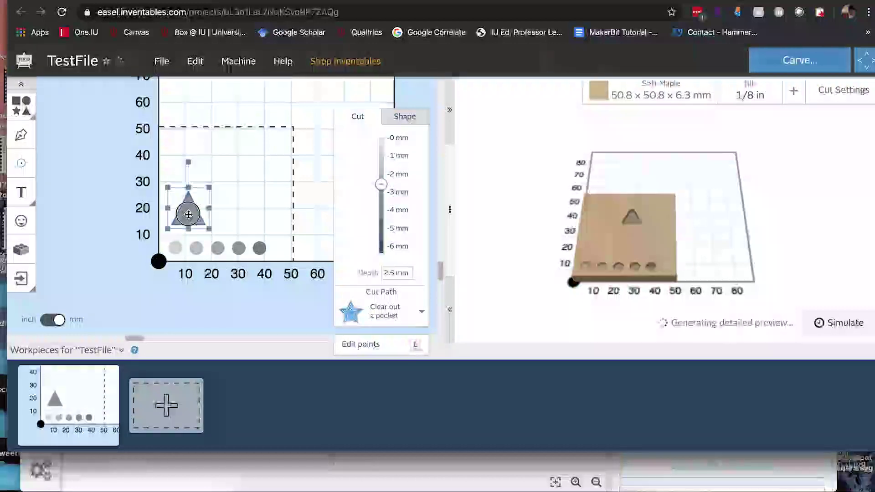
Set the triangle's cut path to cut on shape path and shift the triangle slightly away from the material's edge
click(420, 312)
click(391, 340)
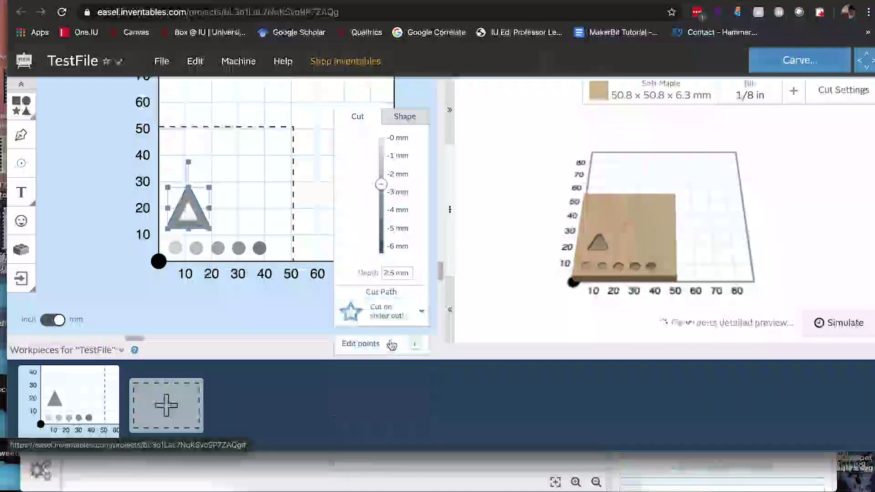
click(214, 297)
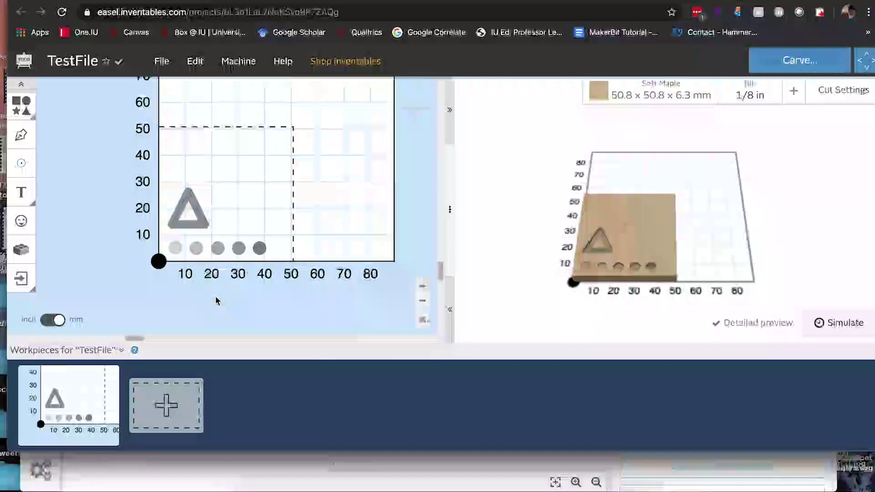
click(198, 219)
mouse_move(198, 220)
mouse_down()
mouse_move(257, 215)
mouse_move(202, 218)
mouse_up()
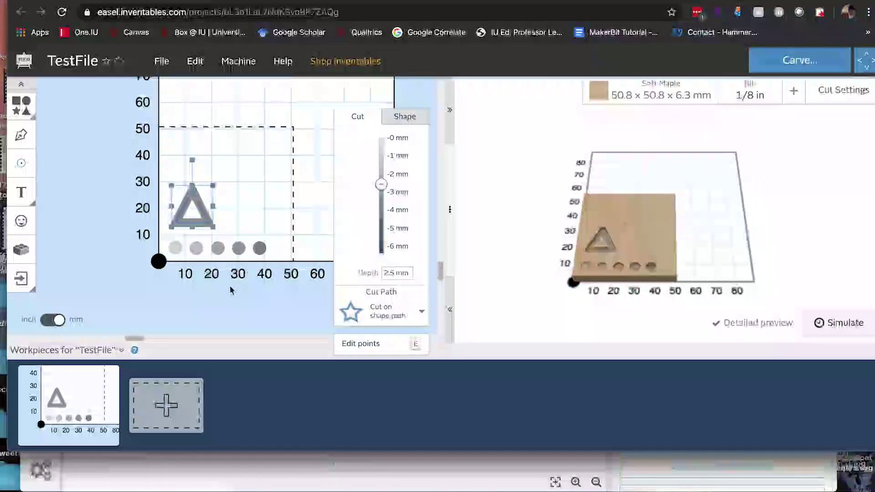
Duplicate the triangle and place the copy beside the original, clear of it and above the circles
right_click(199, 211)
click(220, 163)
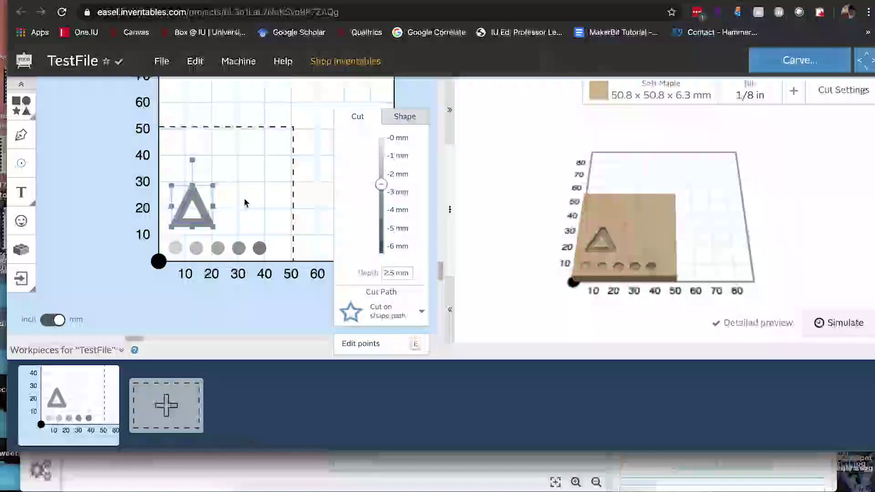
click(245, 199)
key(ctrl+v)
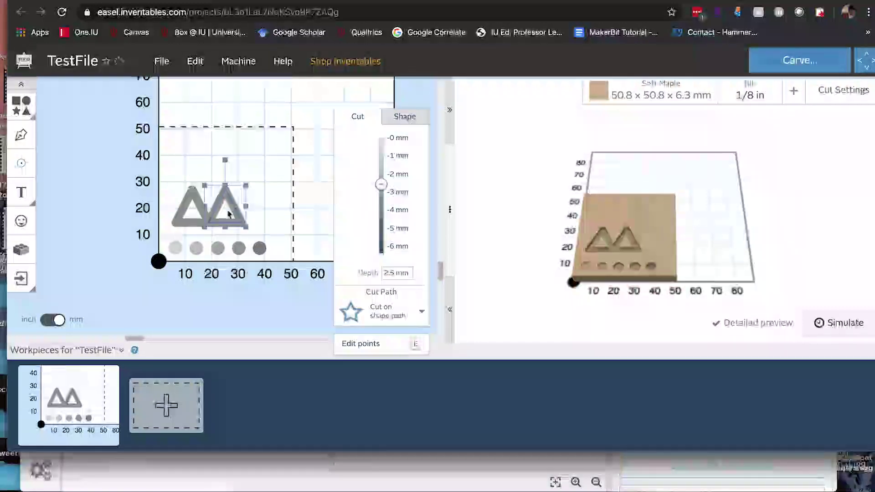
drag(252, 205, 257, 205)
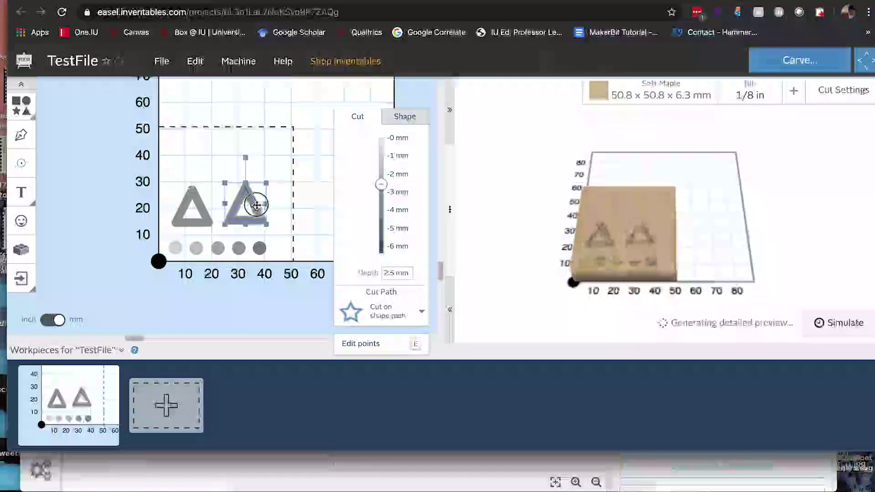
Set the second triangle's cut depth to 1 mm and reposition it level with the first triangle
double_click(391, 273)
text(1)
key(Return)
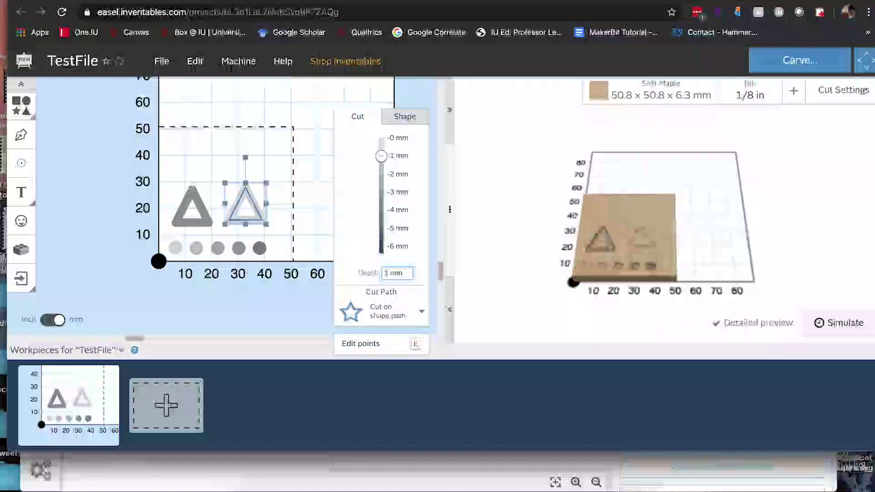
click(220, 302)
click(250, 219)
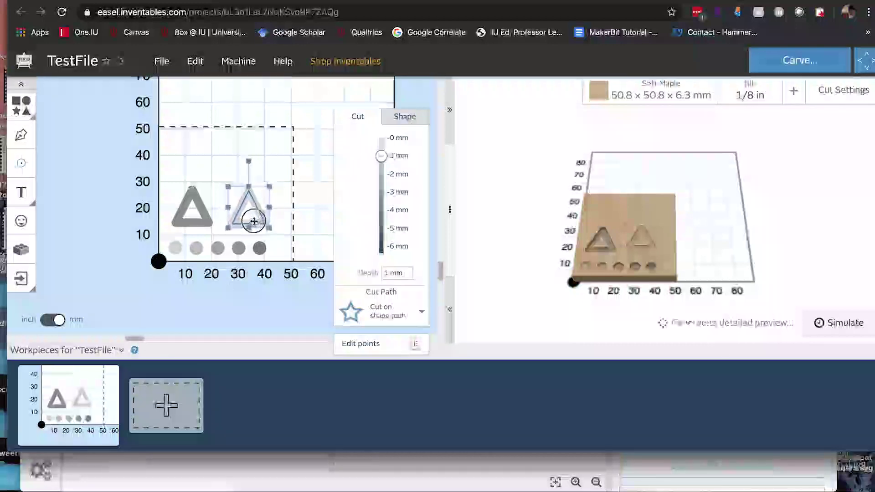
click(231, 305)
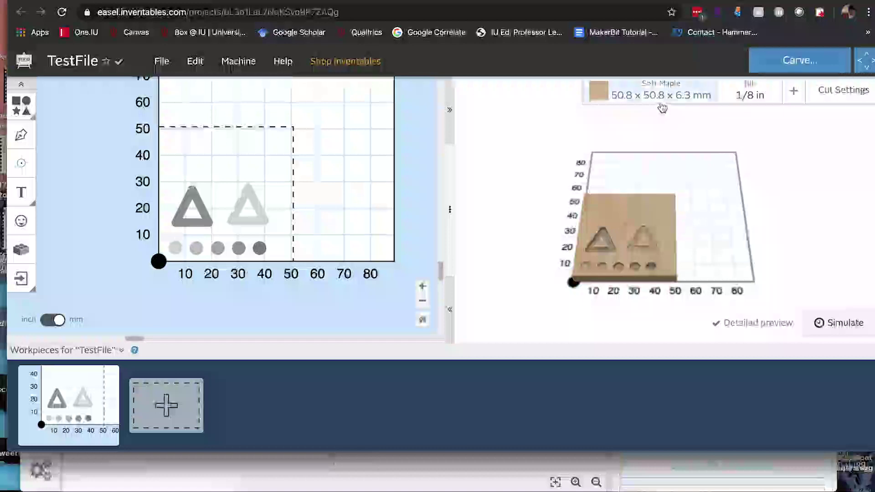
Review the material type and dimensions, and the custom feed rate, plunge rate and depth per pass in the cut settings
click(659, 105)
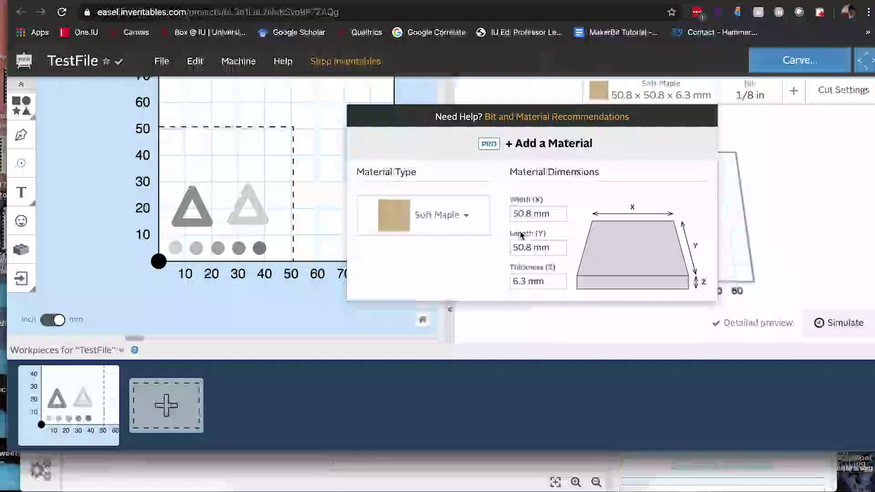
click(774, 123)
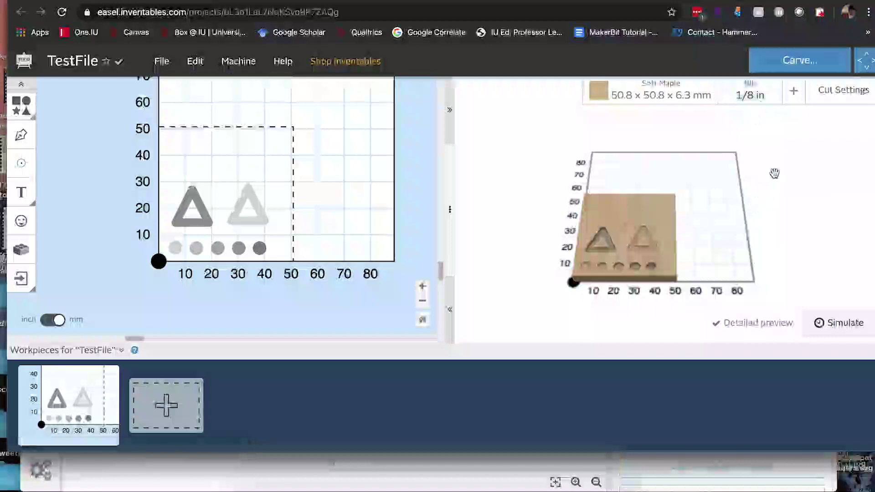
click(843, 90)
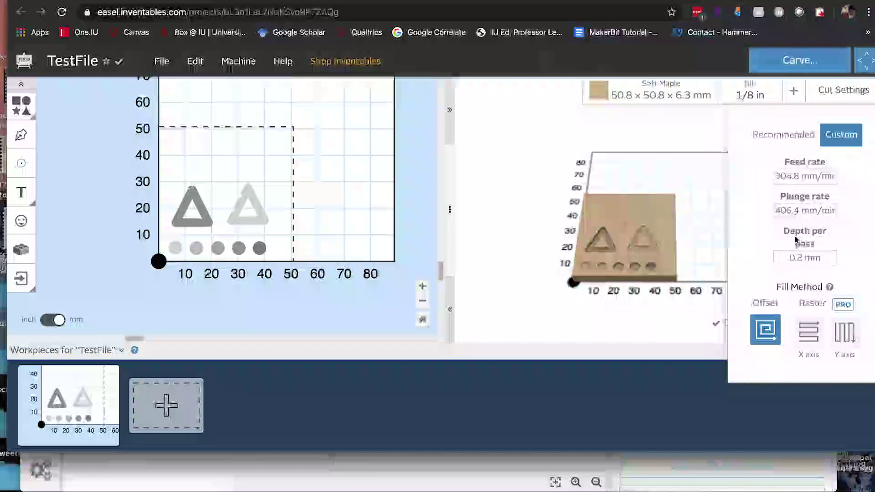
click(683, 128)
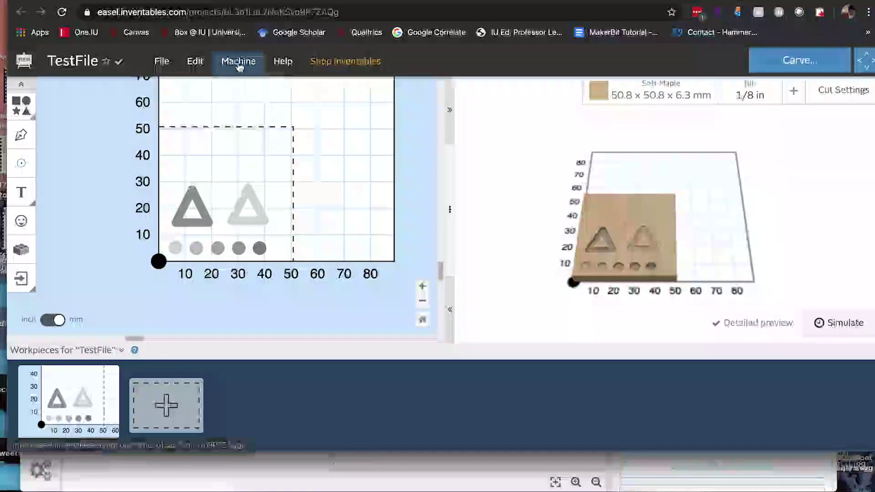
Choose Other (grbl) as the machine and Other as its model in the machine setup
click(160, 64)
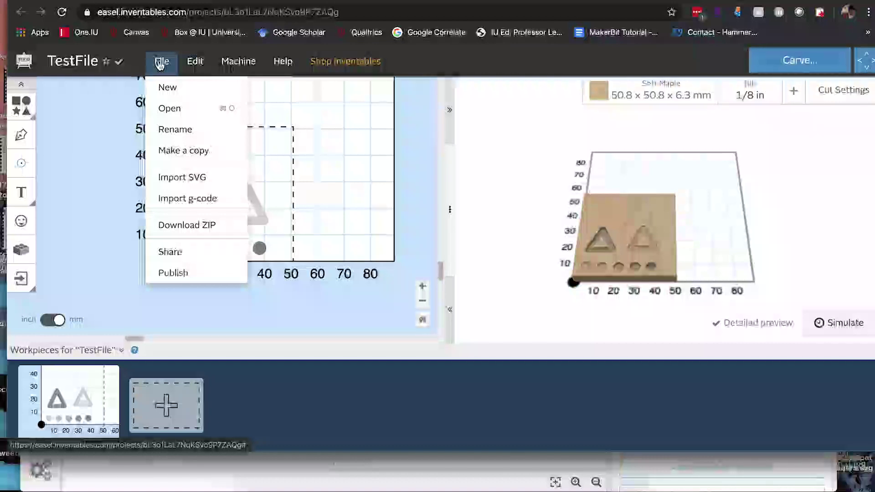
click(225, 67)
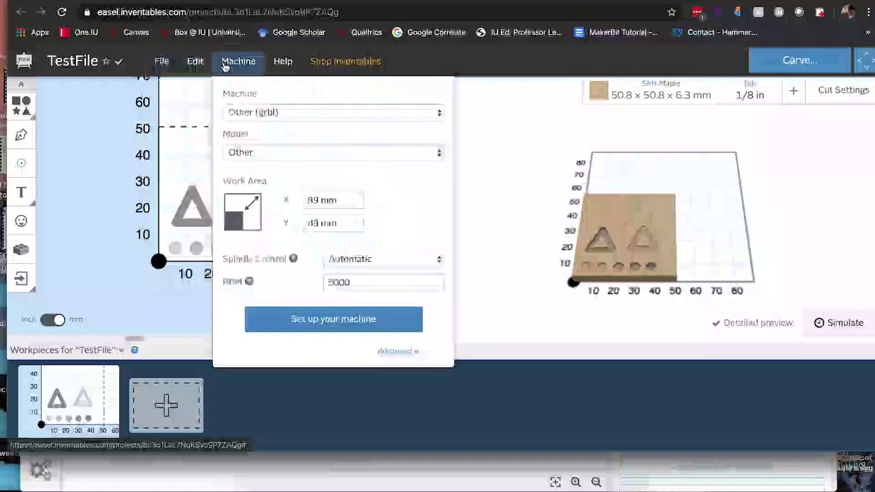
click(343, 116)
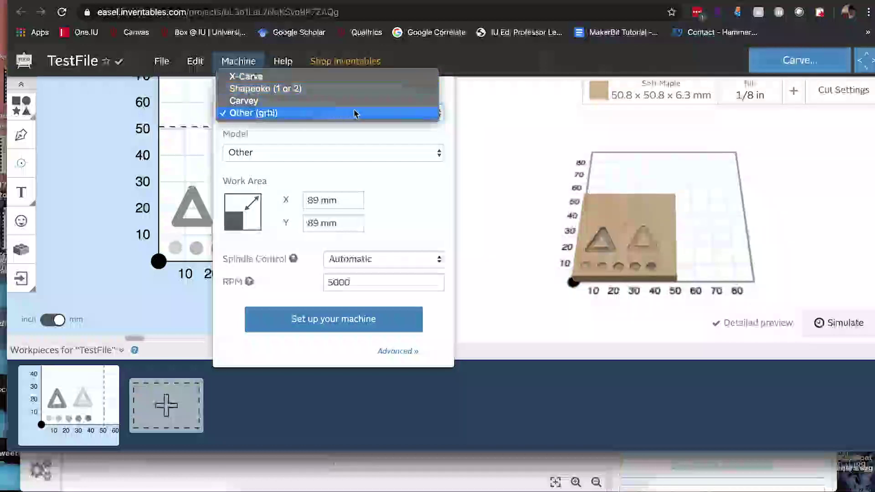
click(265, 113)
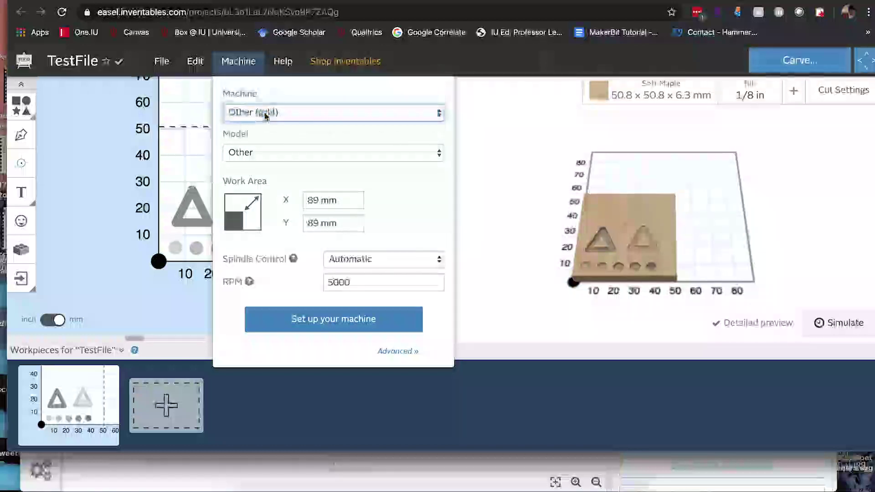
click(297, 153)
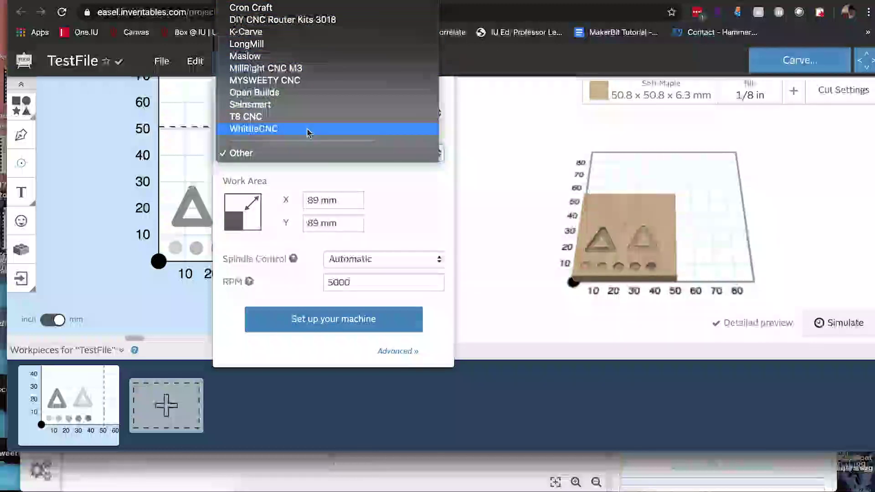
click(254, 153)
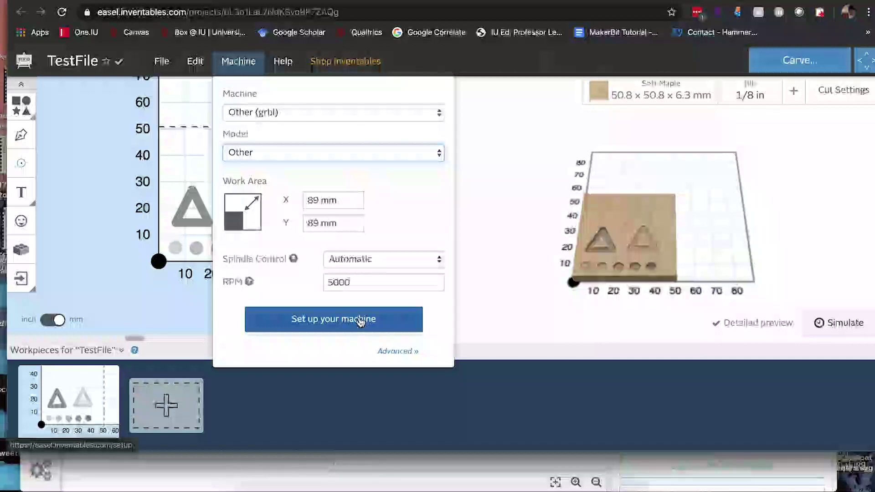
Generate the project's g-code in the advanced machine settings and export it as a file
click(395, 352)
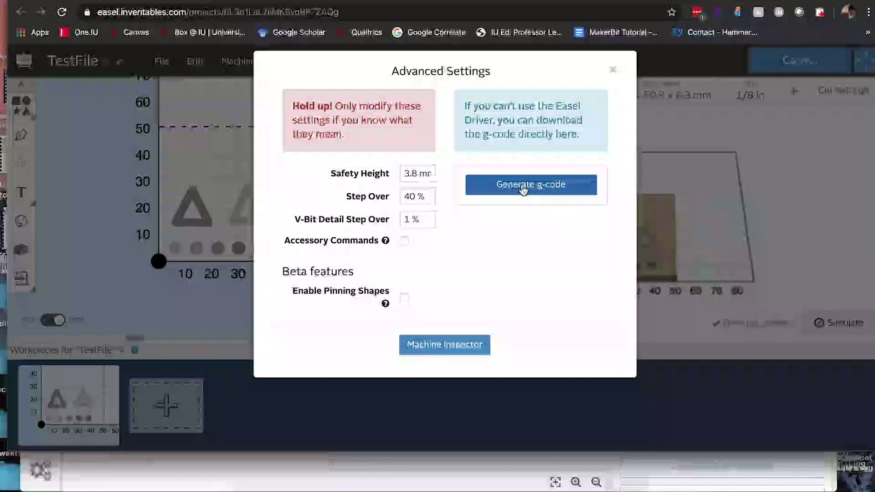
click(523, 189)
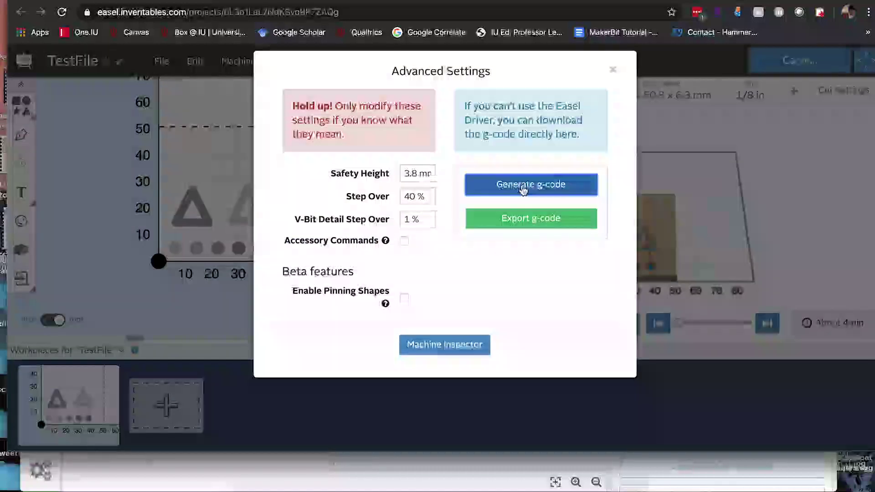
click(520, 222)
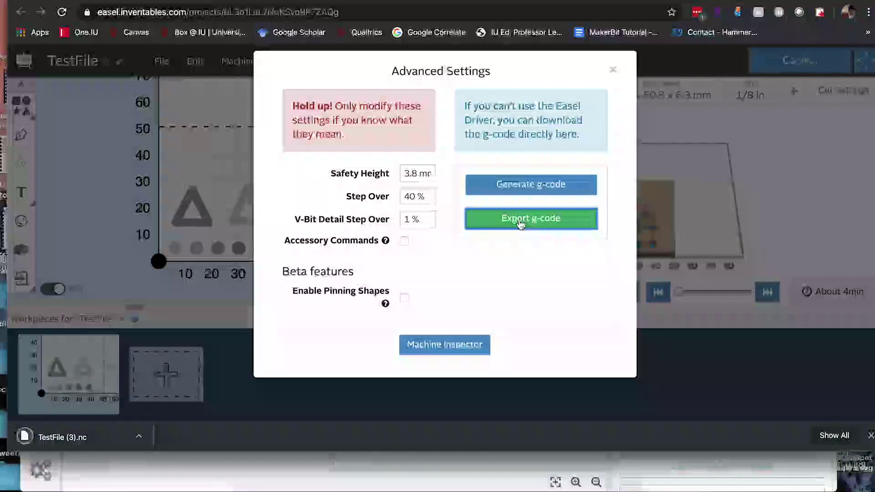
click(612, 70)
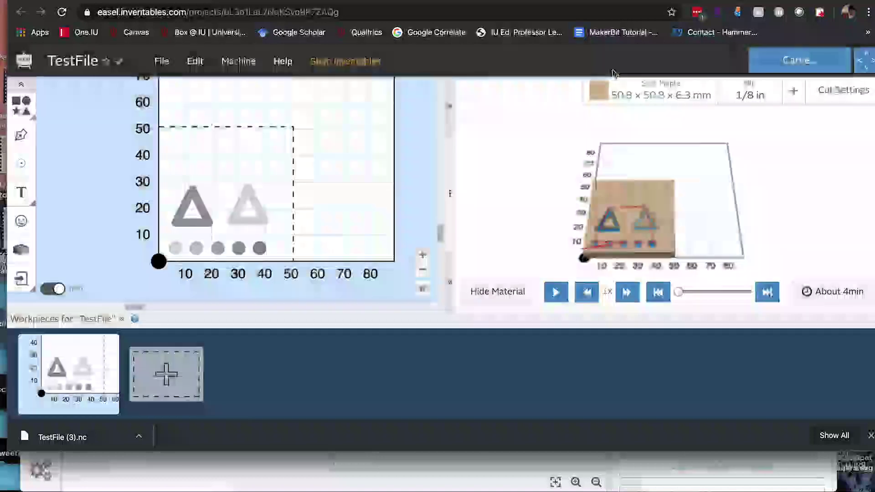
Switch to the text editor and open the exported file TestFile (3).nc from Downloads
click(466, 471)
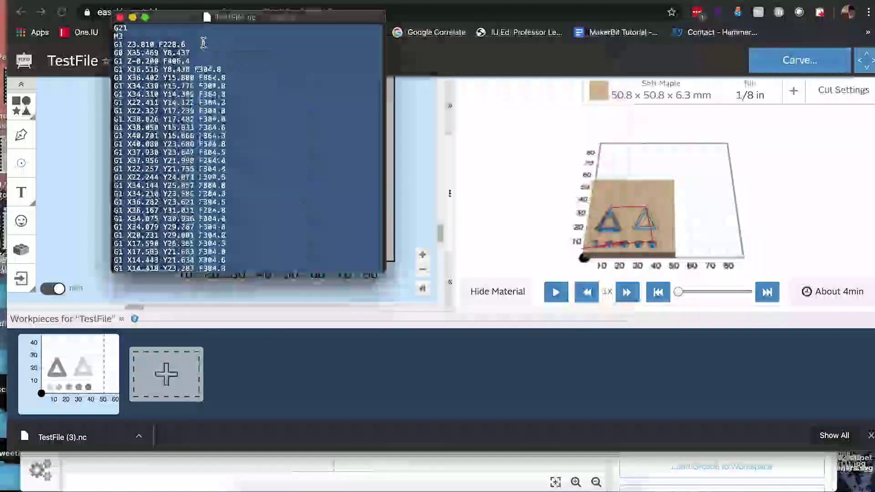
click(64, 0)
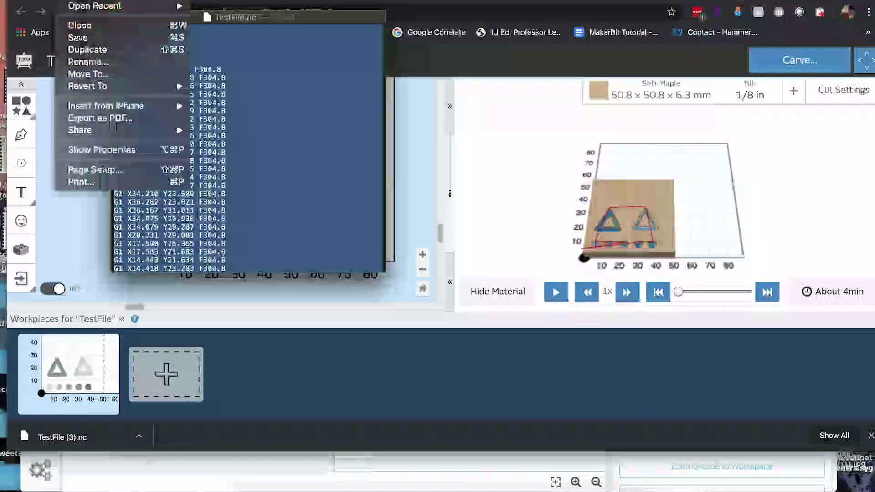
click(86, 3)
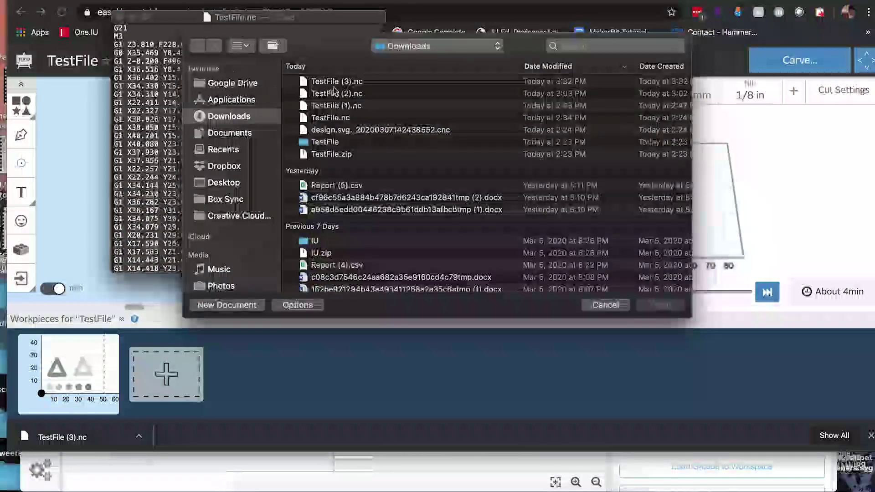
click(334, 84)
click(663, 305)
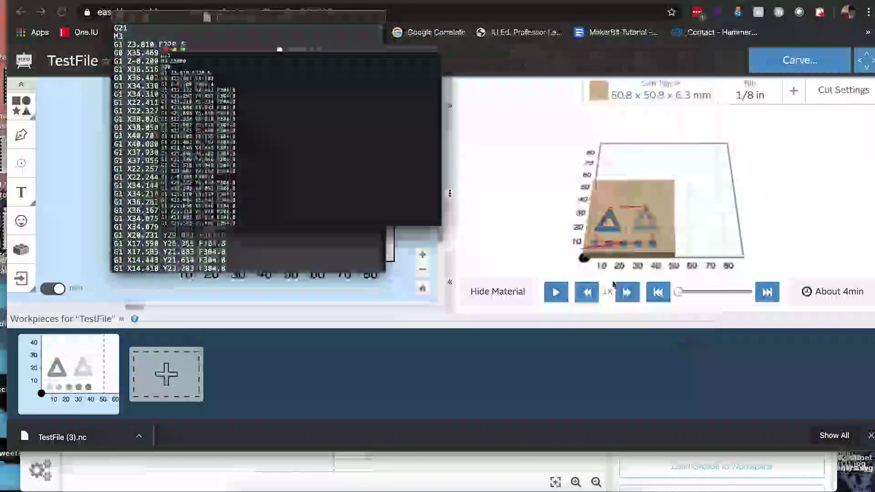
Place TestFile (3).nc beside the older TestFile.nc and compare the opening g-code lines of the two files
drag(216, 36, 362, 39)
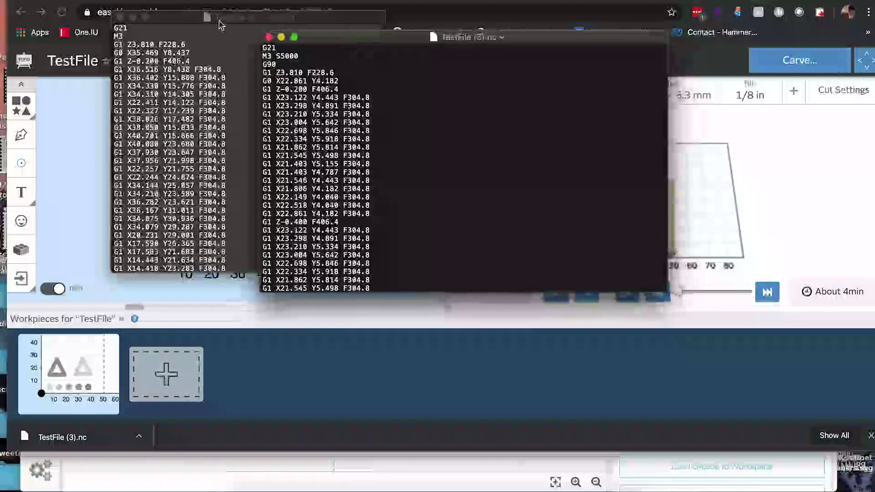
click(220, 25)
key(super+a)
drag(220, 25, 218, 43)
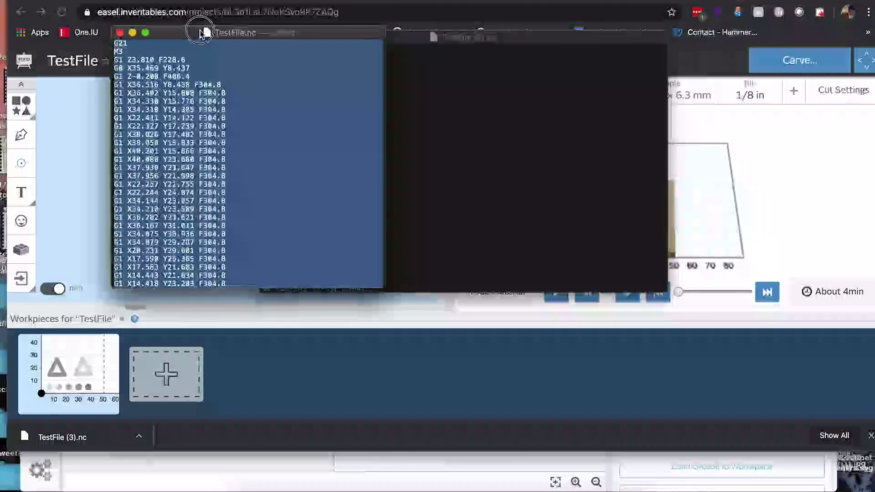
click(388, 67)
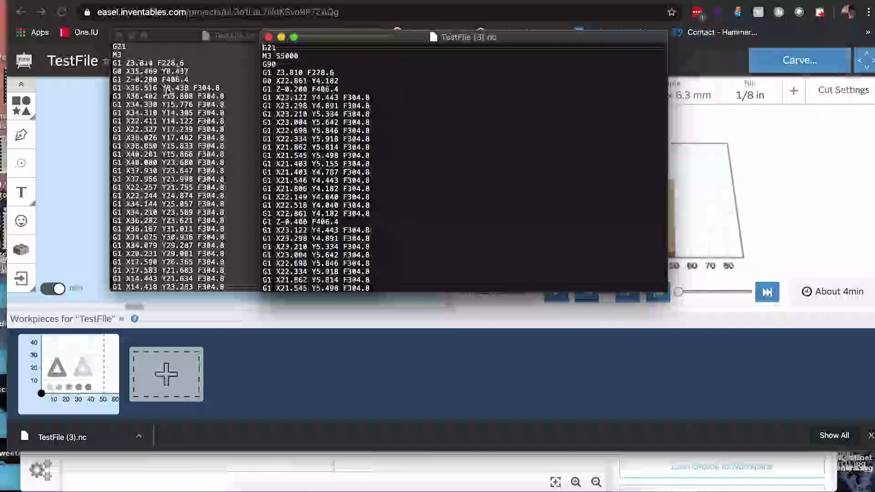
click(122, 43)
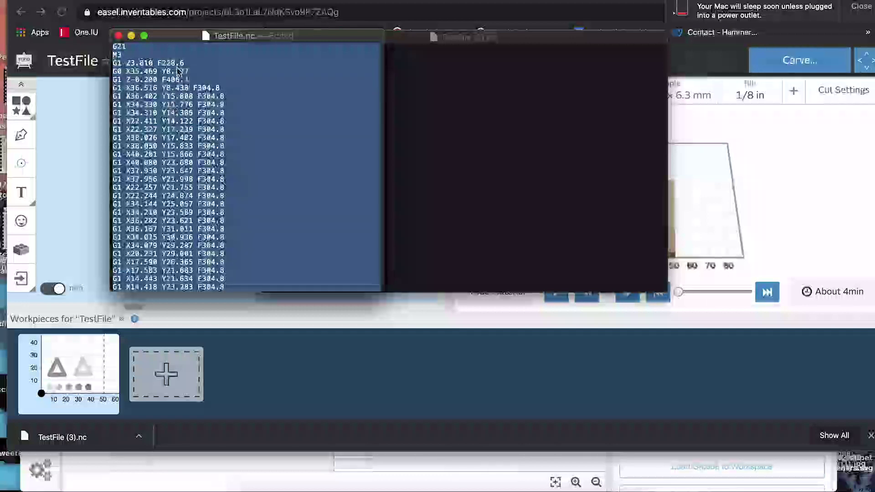
Delete S5000 from the M3 line and remove the whole G90 line in TestFile (3).nc
click(418, 130)
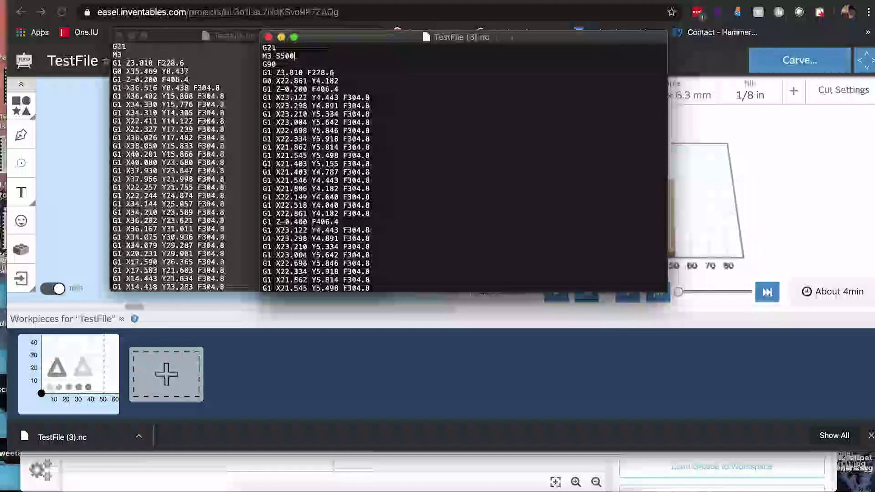
key(BackSpace)
key(BackSpace)
key(BackSpace)
key(BackSpace)
key(BackSpace)
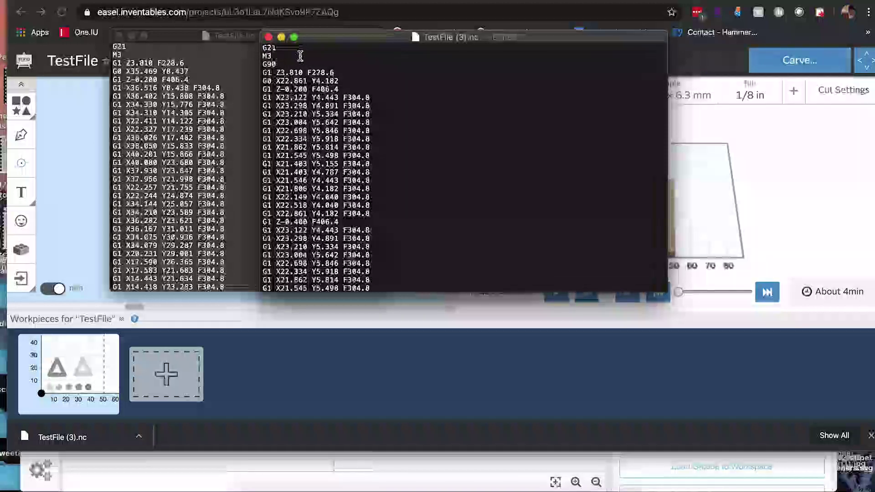
click(282, 63)
key(BackSpace)
key(BackSpace)
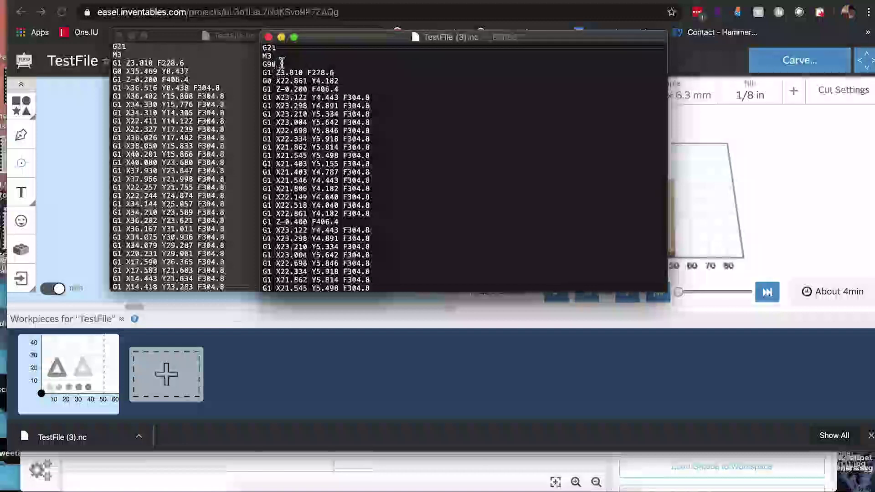
key(BackSpace)
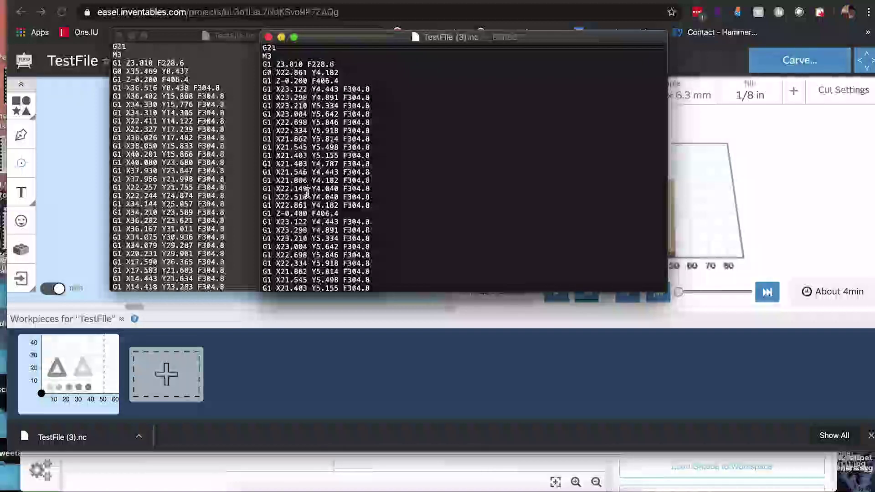
Switch to Snapmakerjs, refresh the serial ports in the workspace and open the connection on /dev/tty.wchusbserial1410
key(super+a)
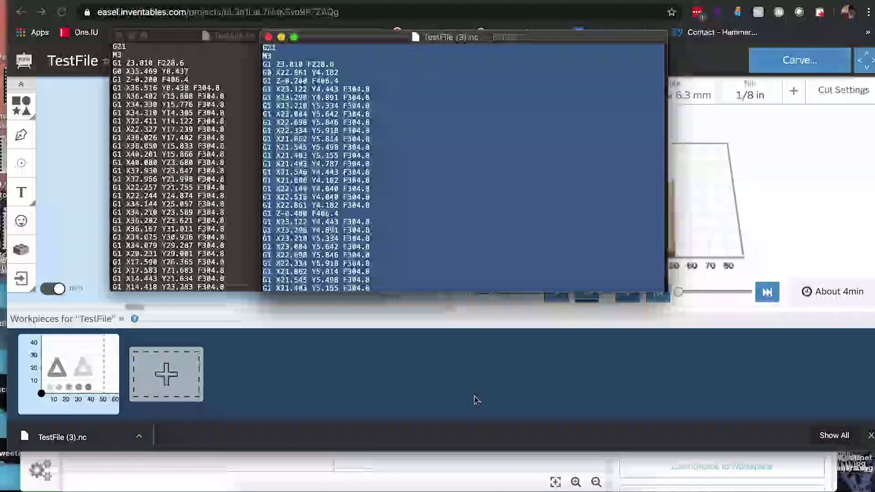
click(514, 469)
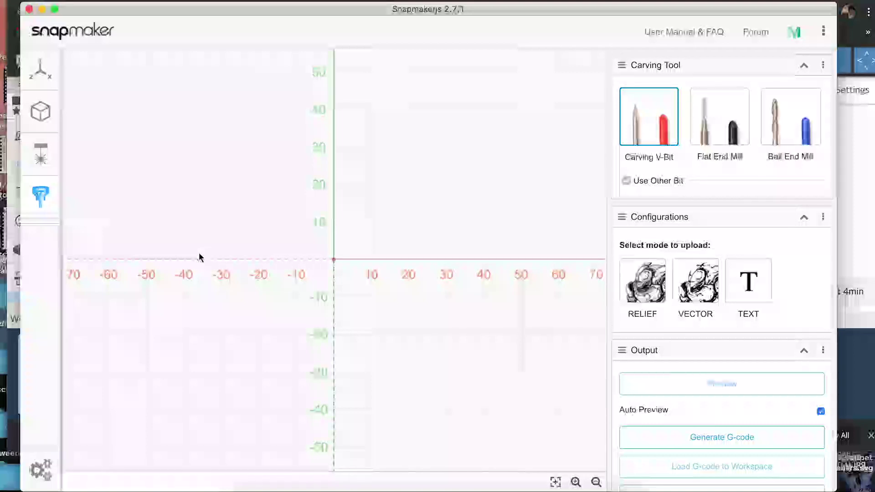
click(43, 71)
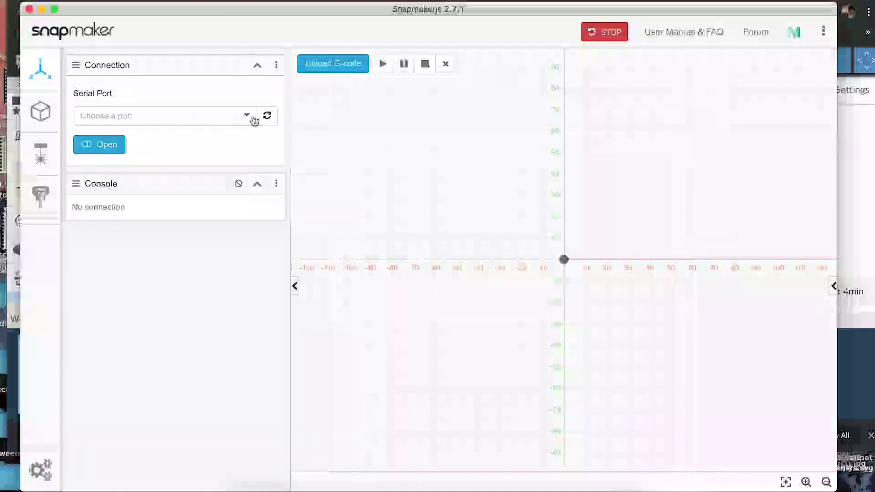
click(268, 116)
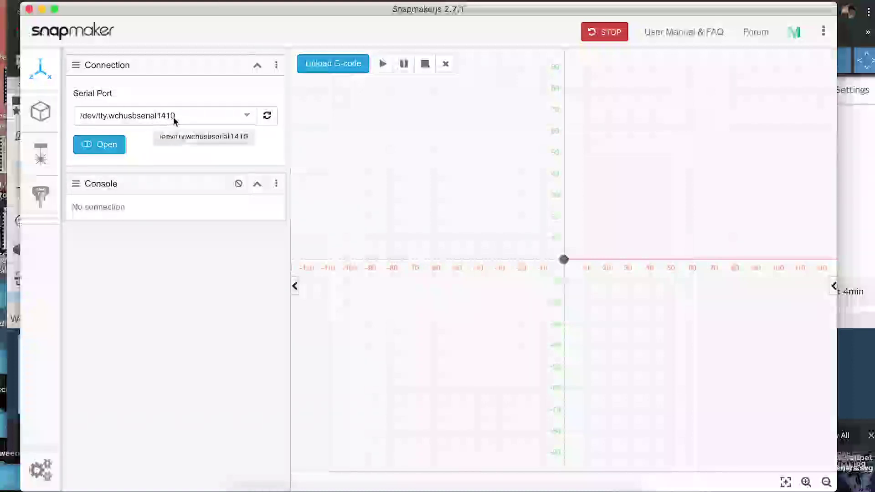
click(102, 145)
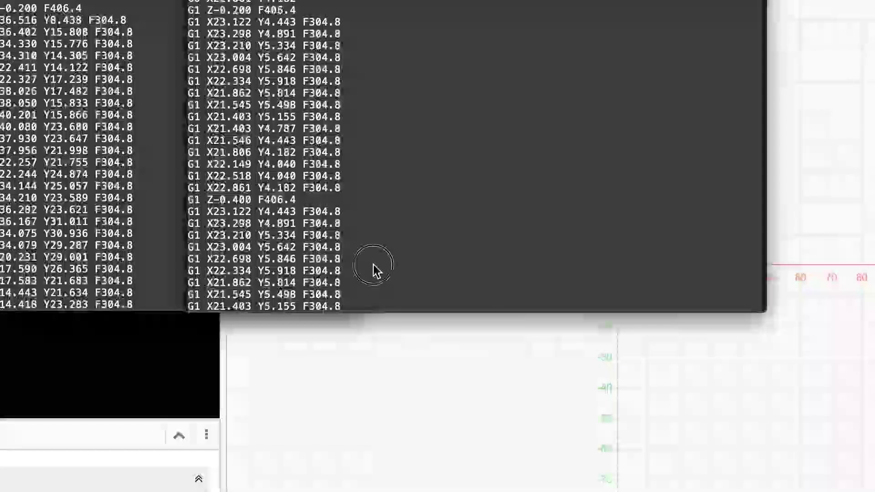
Select the complete edited g-code of TestFile (3).nc and return to the console in Snapmakerjs
key(super+a)
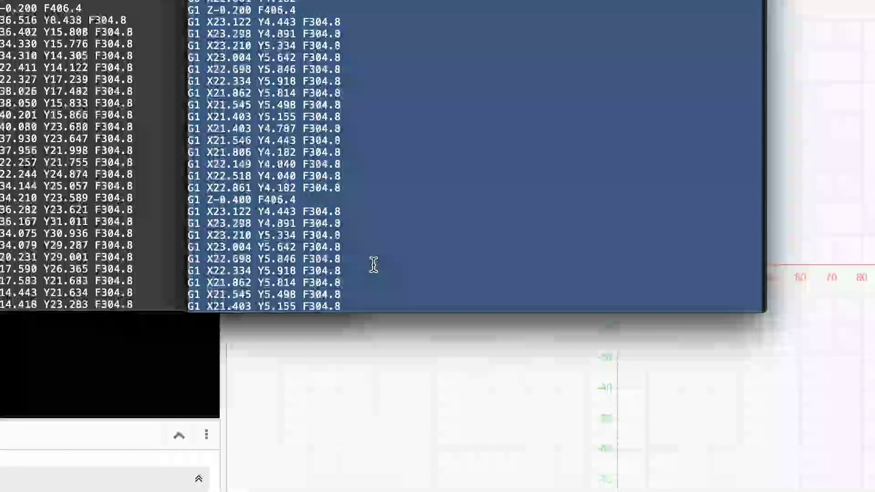
click(55, 354)
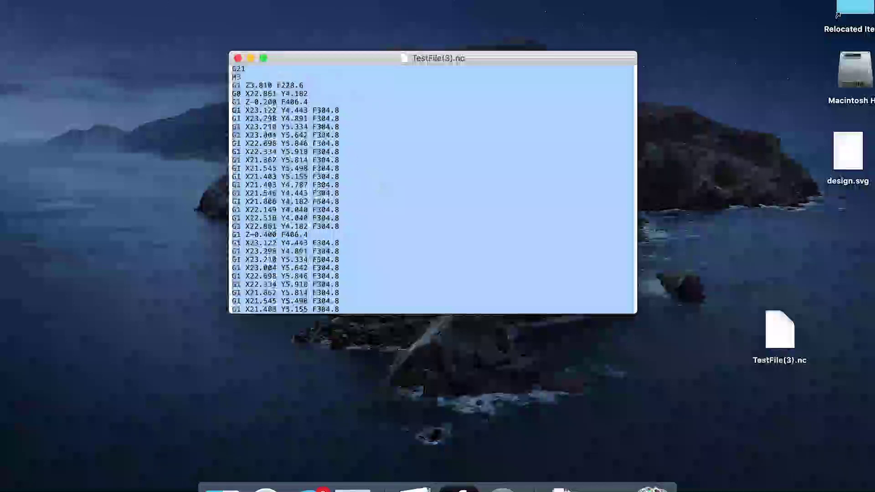
Save and close the edited TestFile(3).nc, and rename it on the desktop as TestFile(3).cnc
click(69, 1)
click(79, 35)
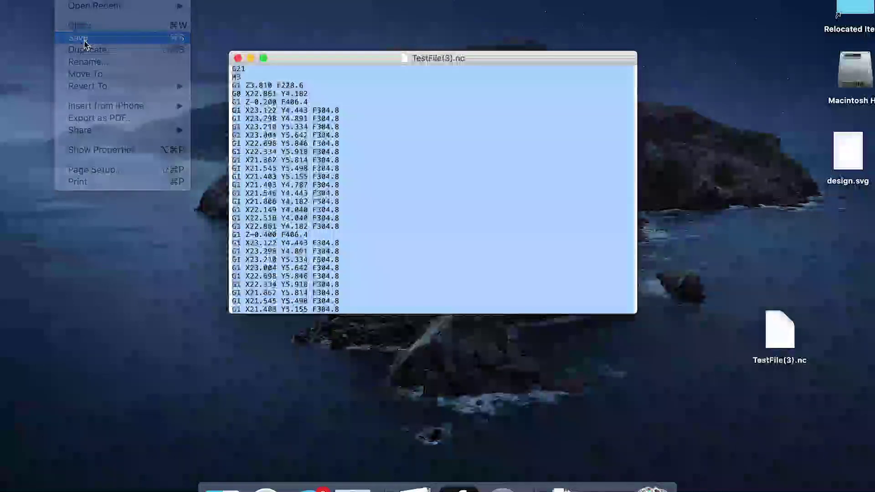
click(238, 58)
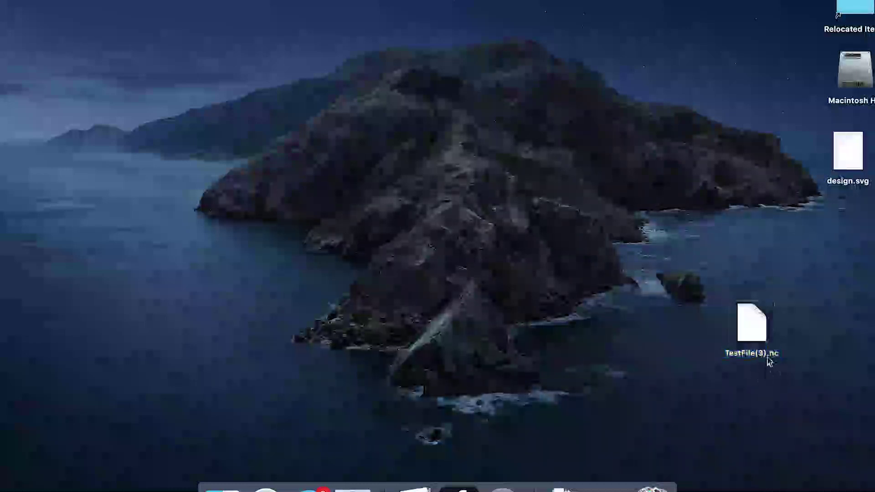
click(768, 359)
click(769, 358)
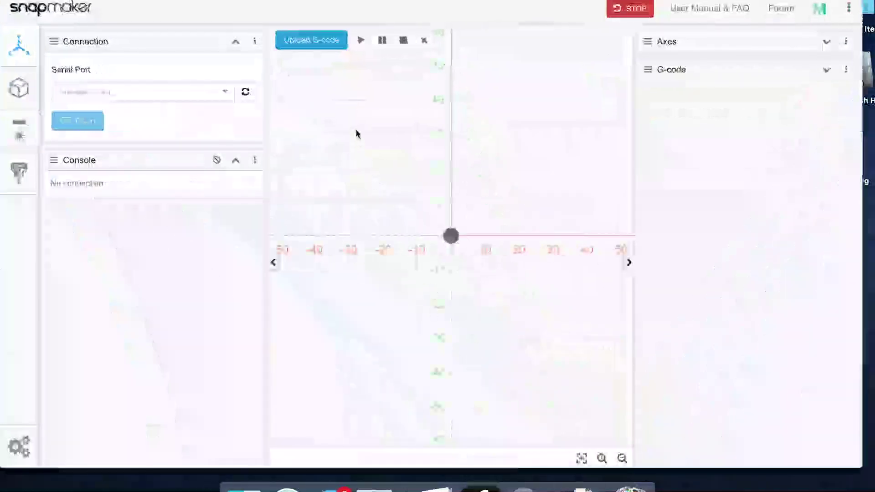
Switch to Snapmakerjs and upload the g-code file TestFile(3).cnc from the Desktop into the workspace
click(310, 42)
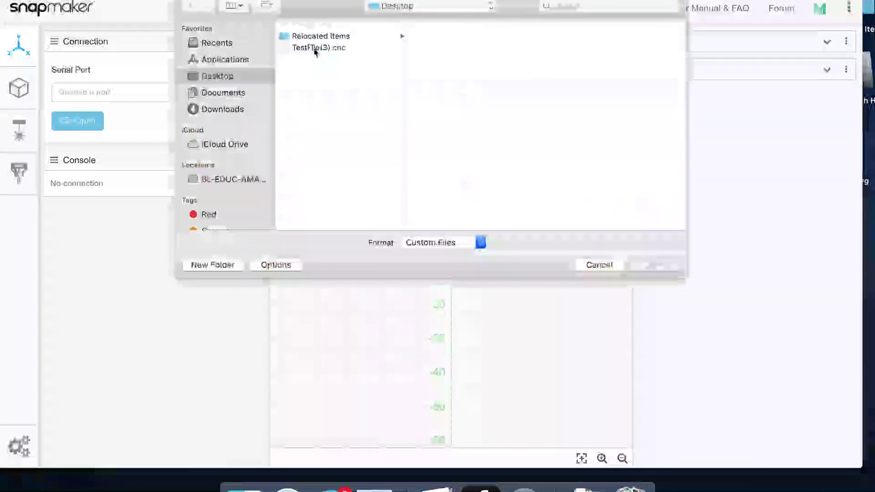
click(323, 49)
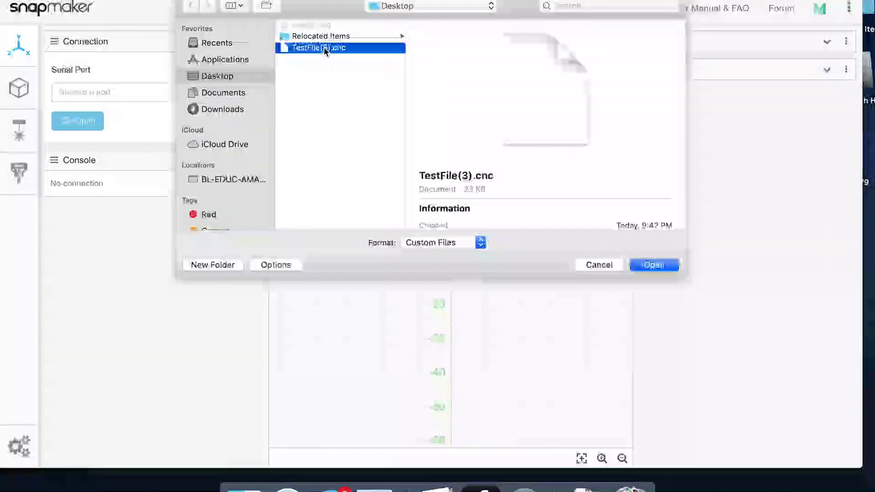
click(654, 265)
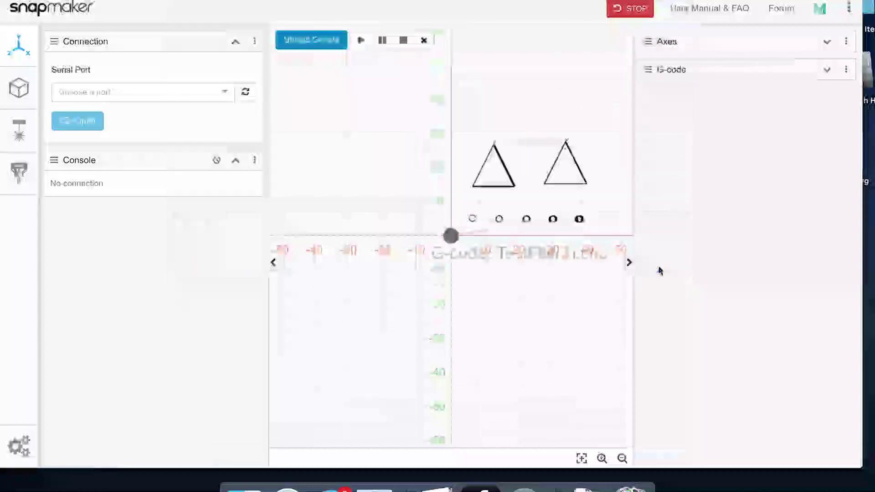